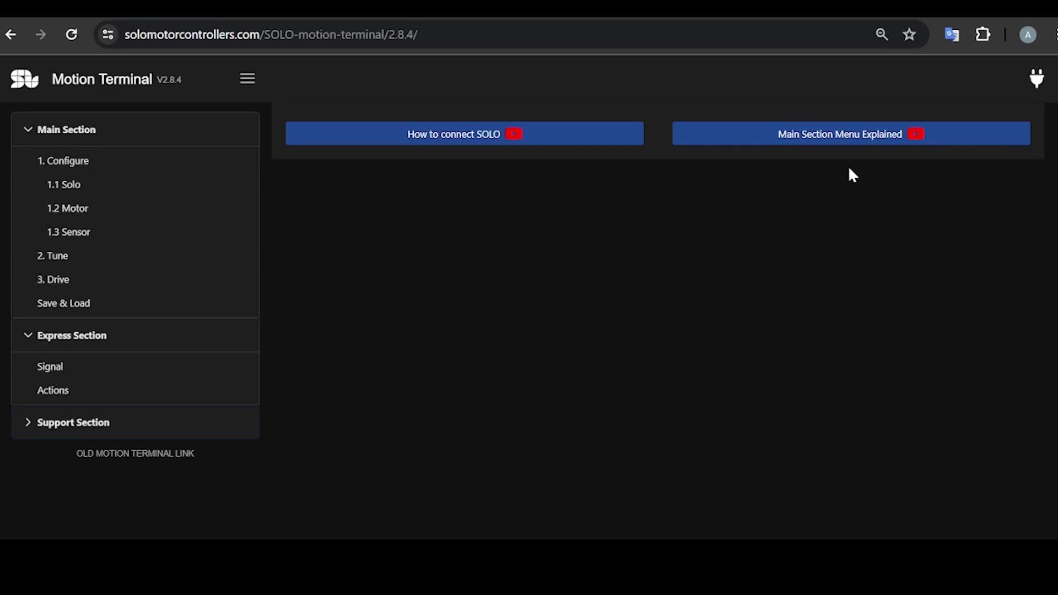
- Connect the motor controller through the paired serial port Virtual COM Port (COM3)
left_click(1037, 79)
left_click(1037, 79)
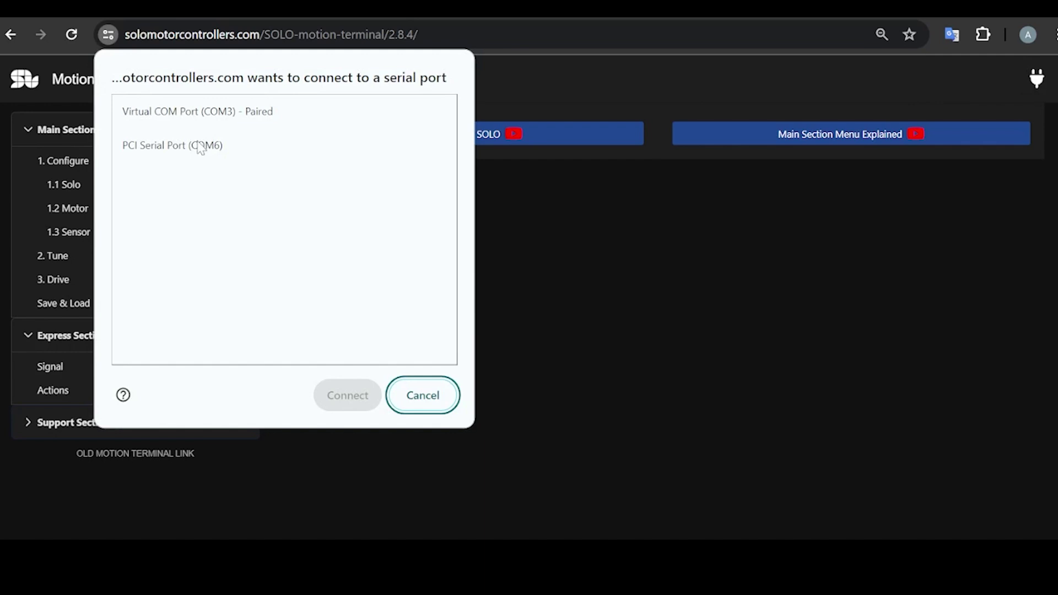
left_click(208, 116)
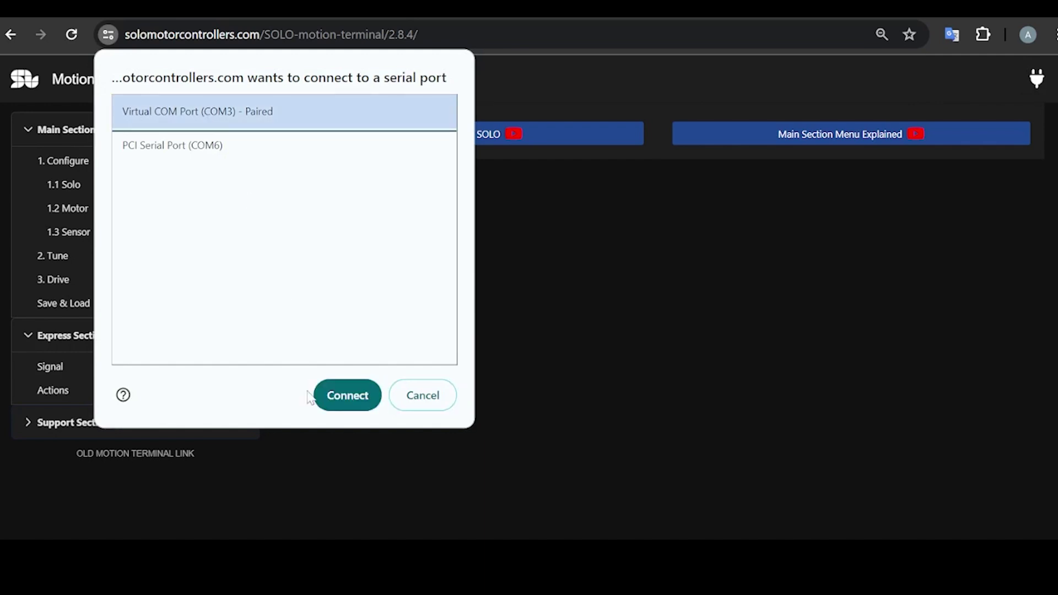
left_click(345, 394)
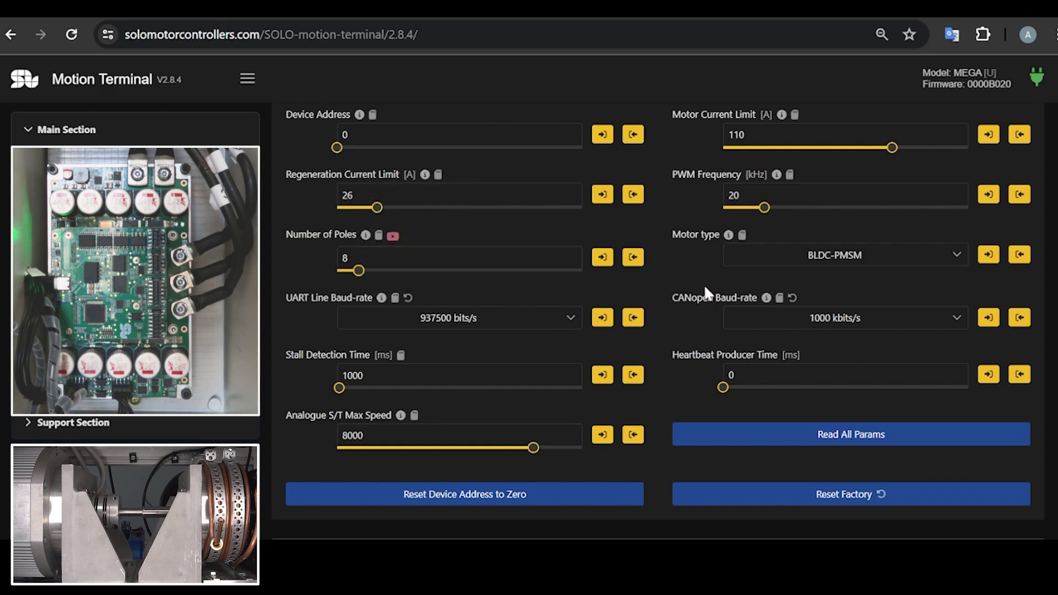
- Examine the Number of Poles setting, the motor identification parameters and the available Feedback Control Mode options
left_click(371, 262)
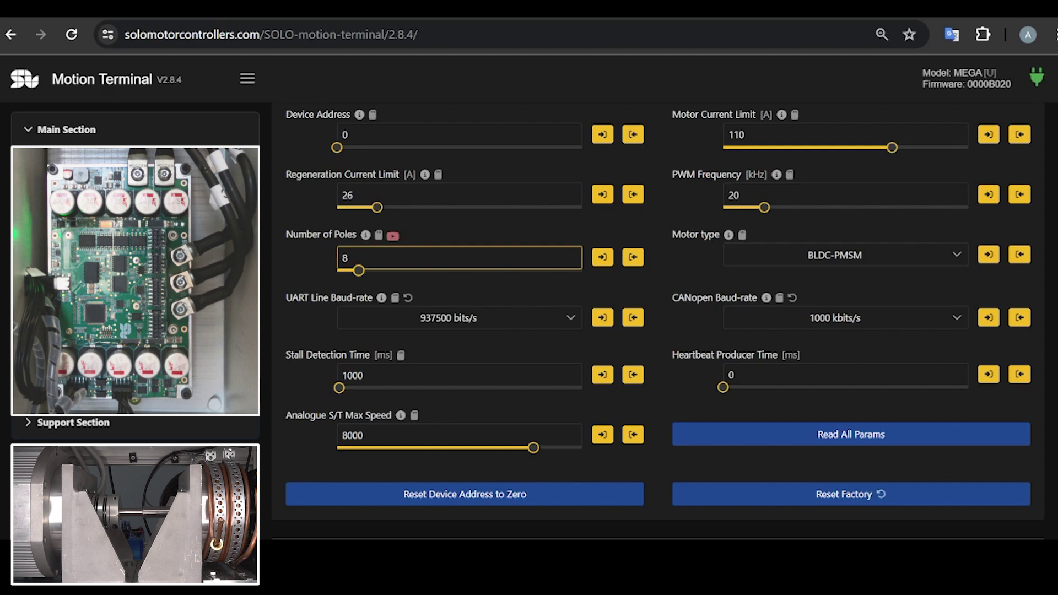
left_click(665, 274)
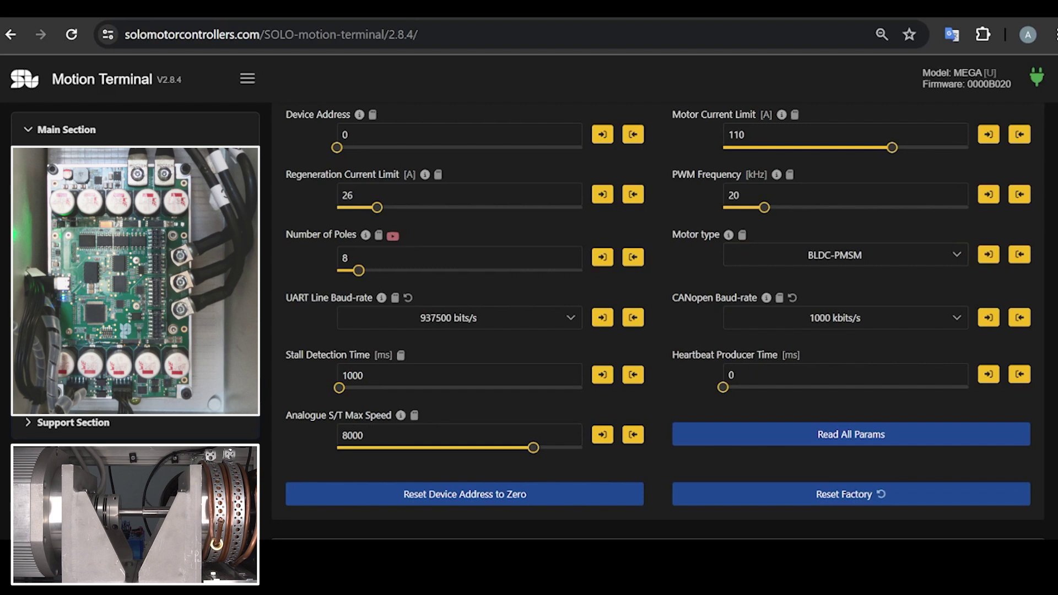
scroll(574, 288, "down", 1)
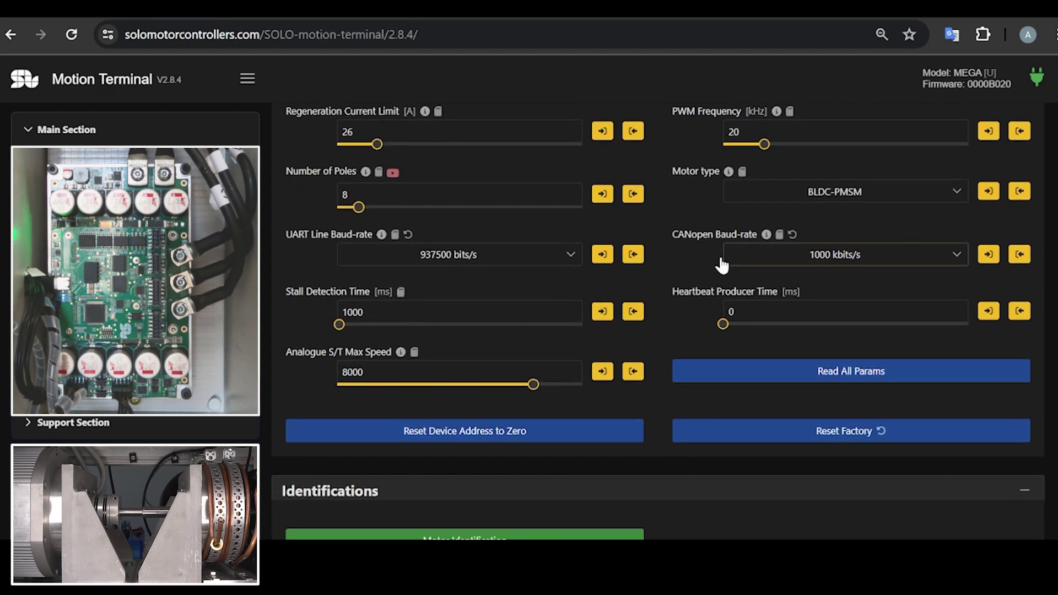
scroll(659, 320, "down", 5)
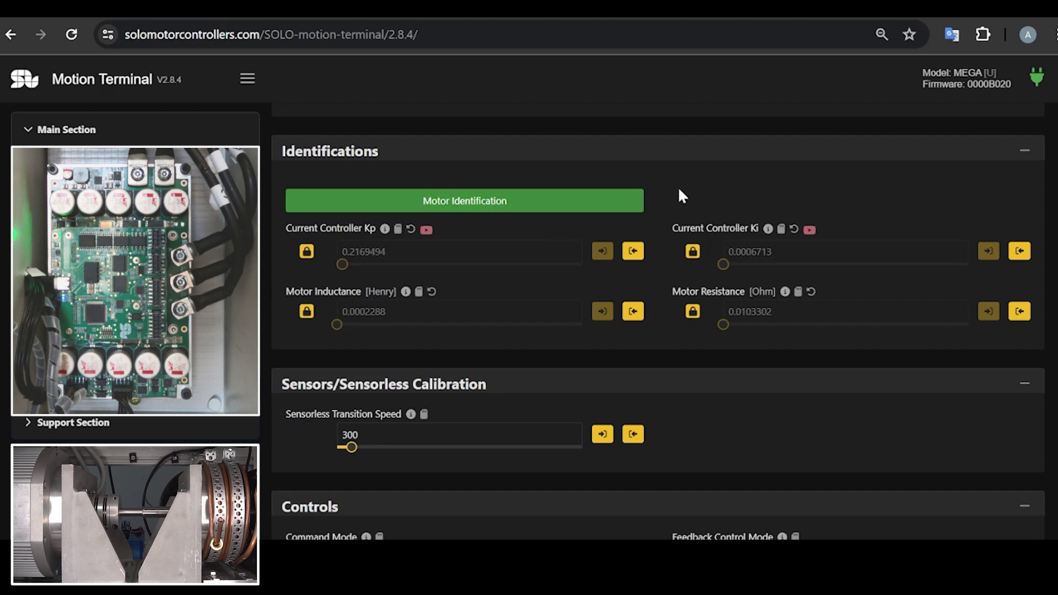
mouse_move(768, 229)
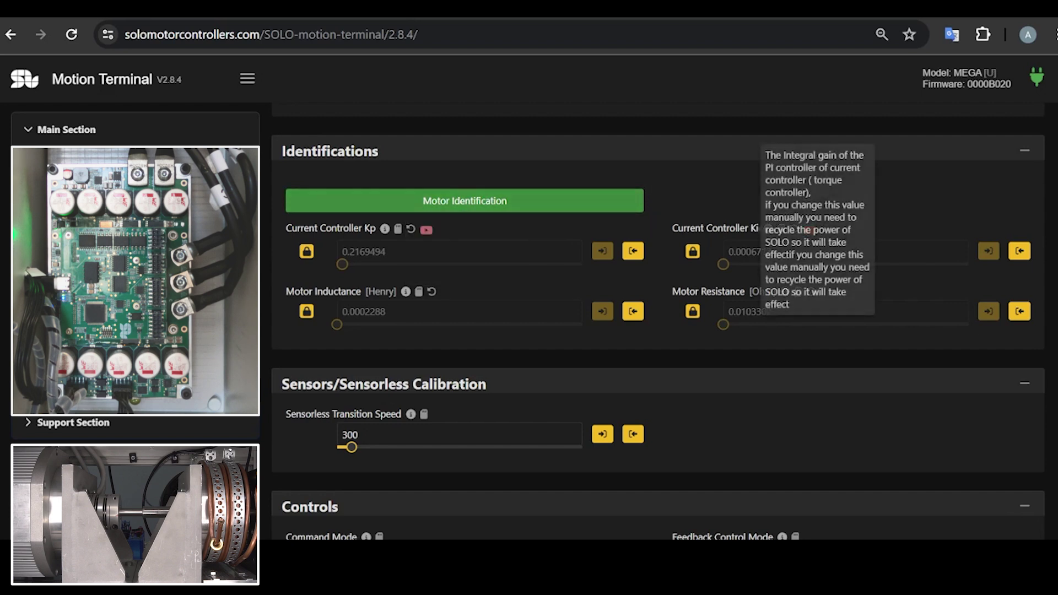
scroll(1044, 146, "down", 6)
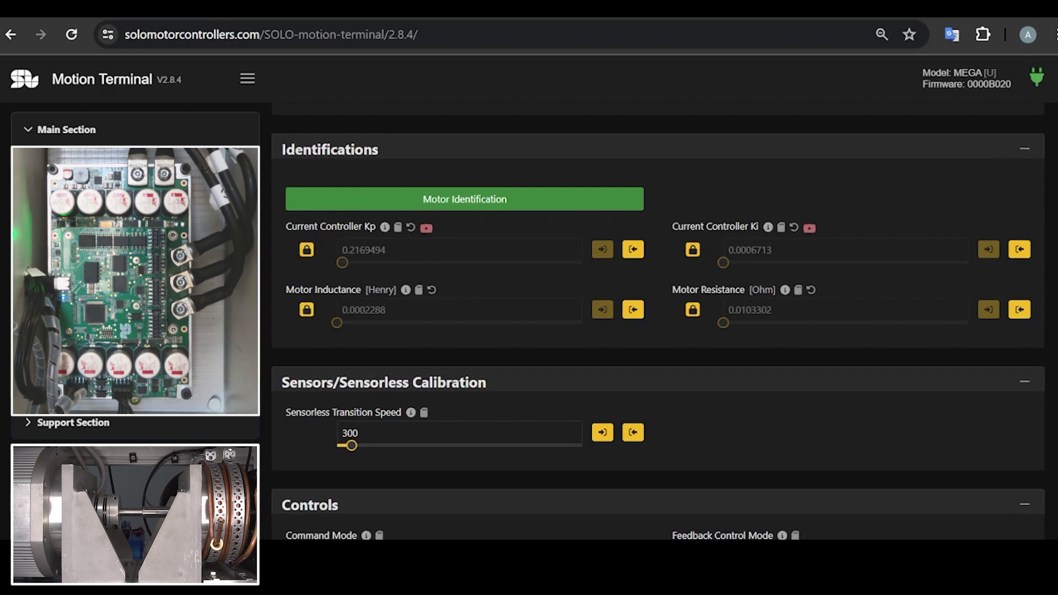
scroll(658, 321, "up", 1)
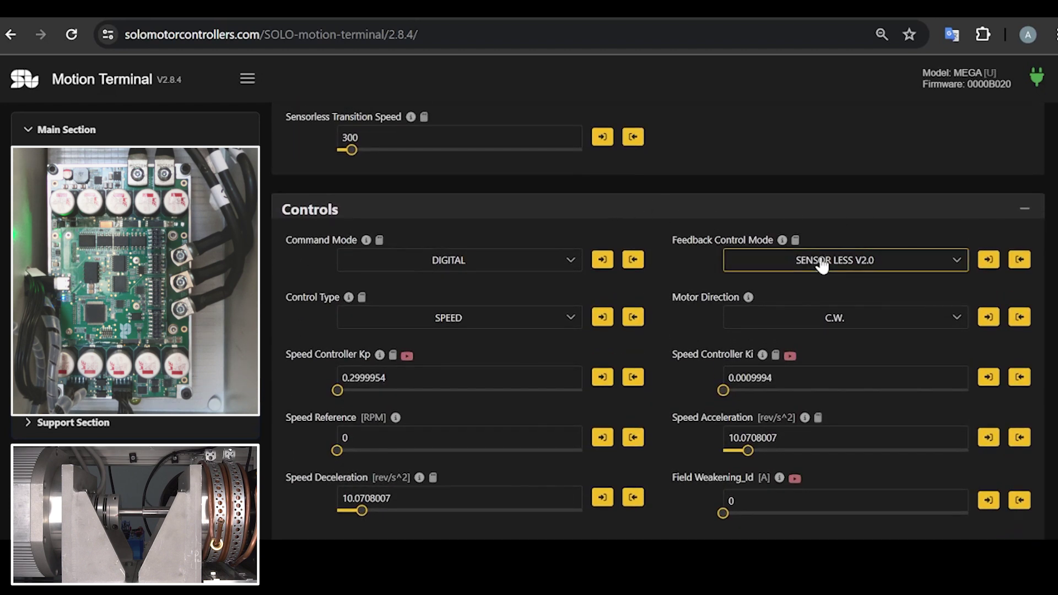
left_click(811, 261)
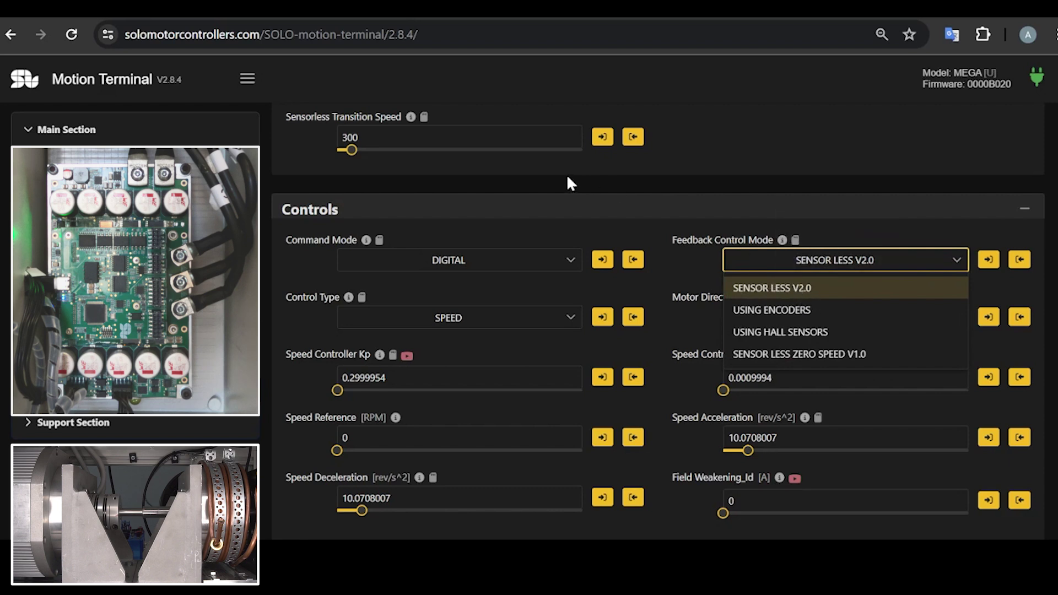
left_click(676, 194)
- Set the Sensorless Transition Speed to 600
scroll(677, 195, "up", 1)
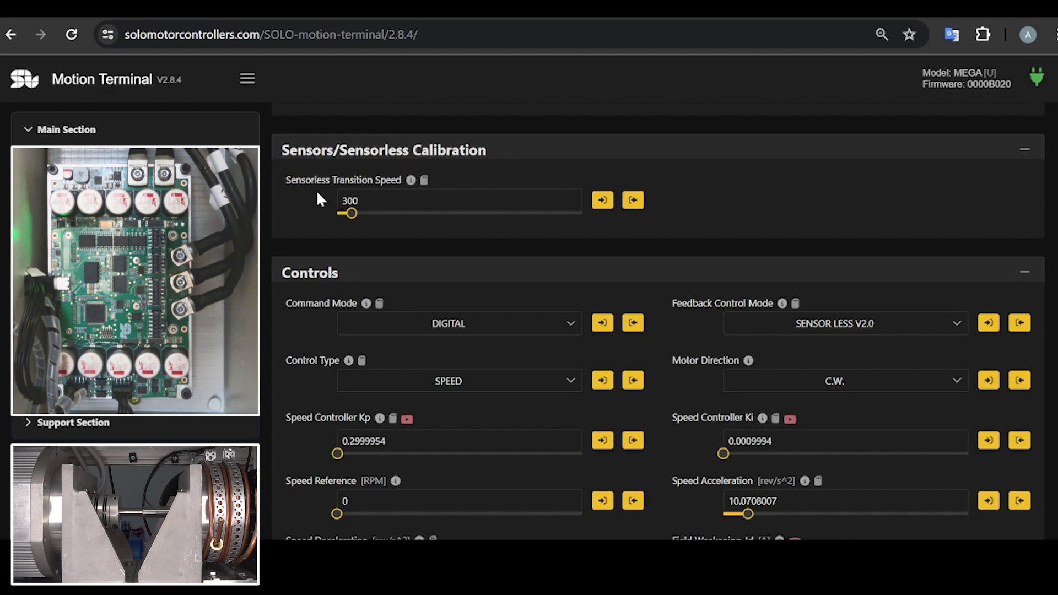
left_click(343, 200)
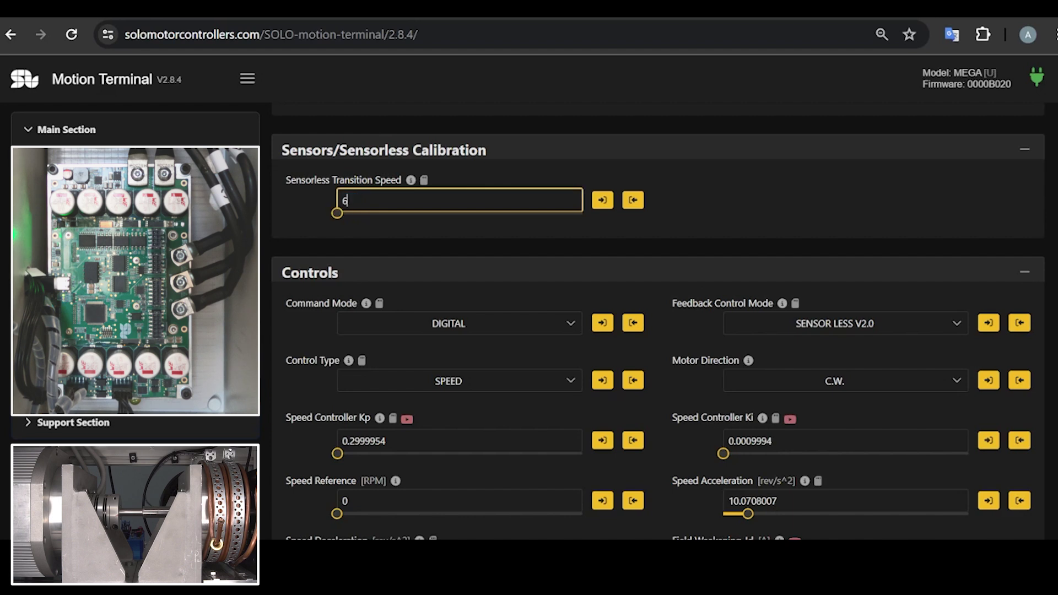
key("ctrl+a")
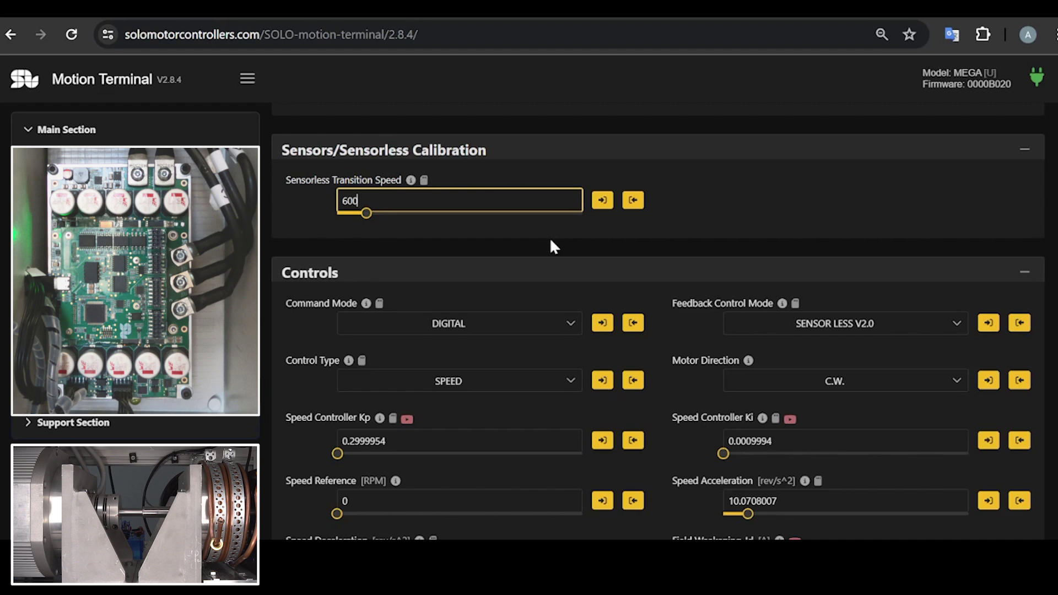
- Start the performance monitor and hide the Position trace in its plot
scroll(659, 324, "down", 2)
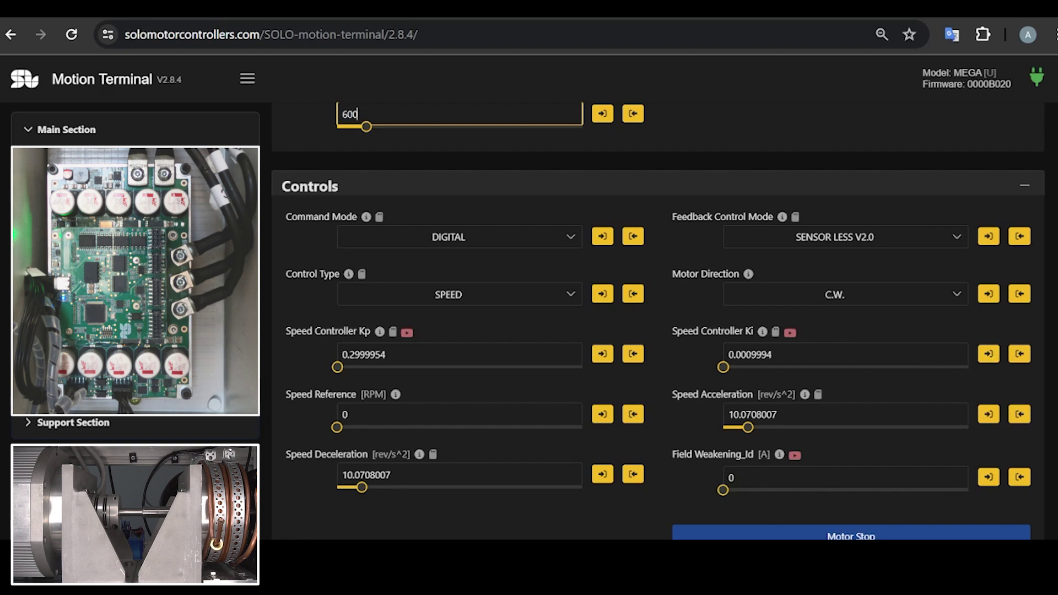
scroll(658, 321, "down", 2)
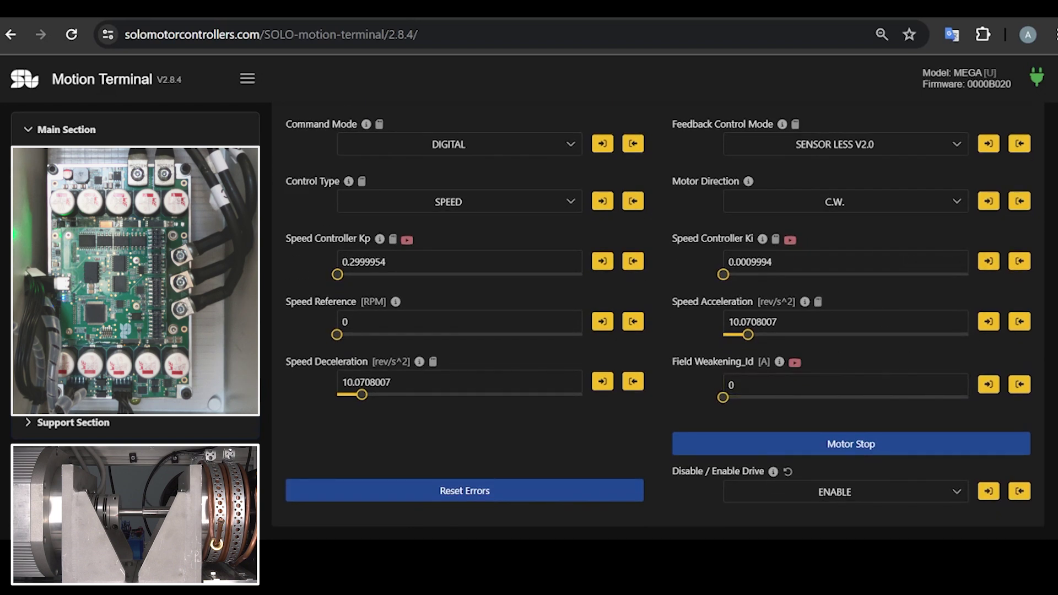
scroll(659, 321, "down", 10)
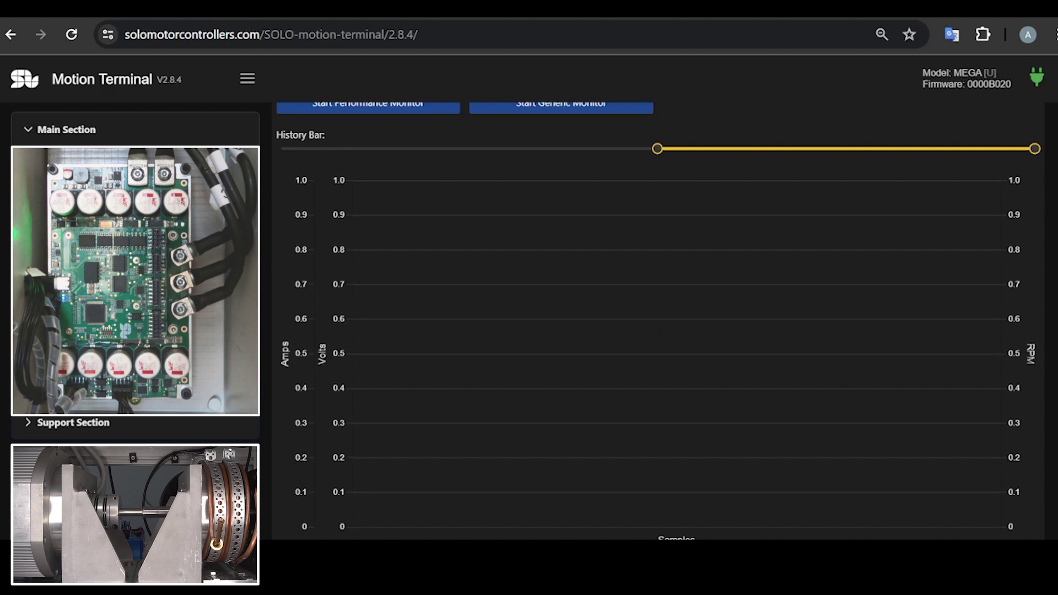
scroll(425, 139, "up", 1)
left_click(425, 132)
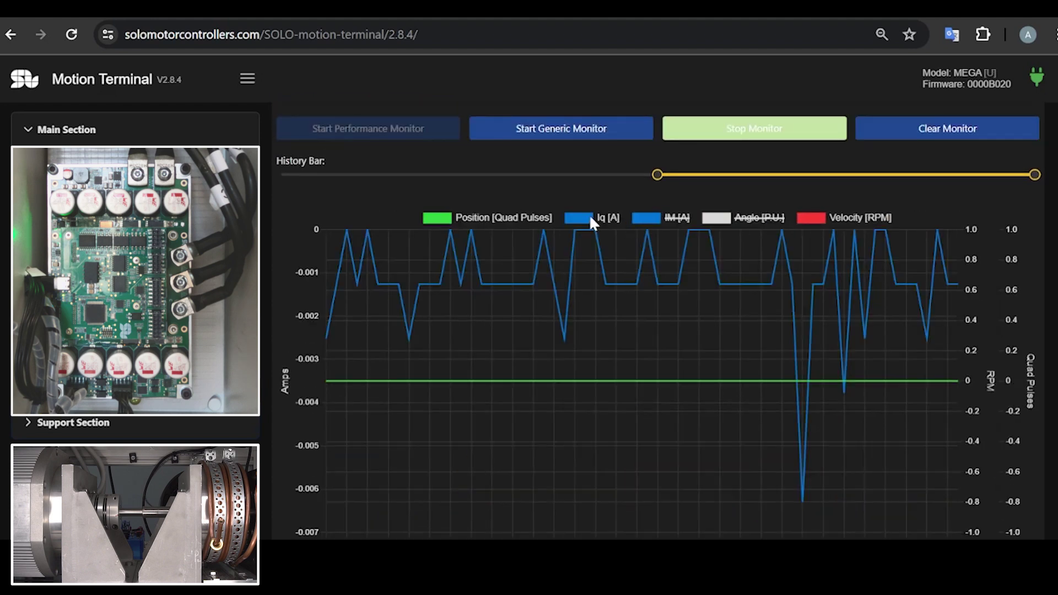
left_click(527, 217)
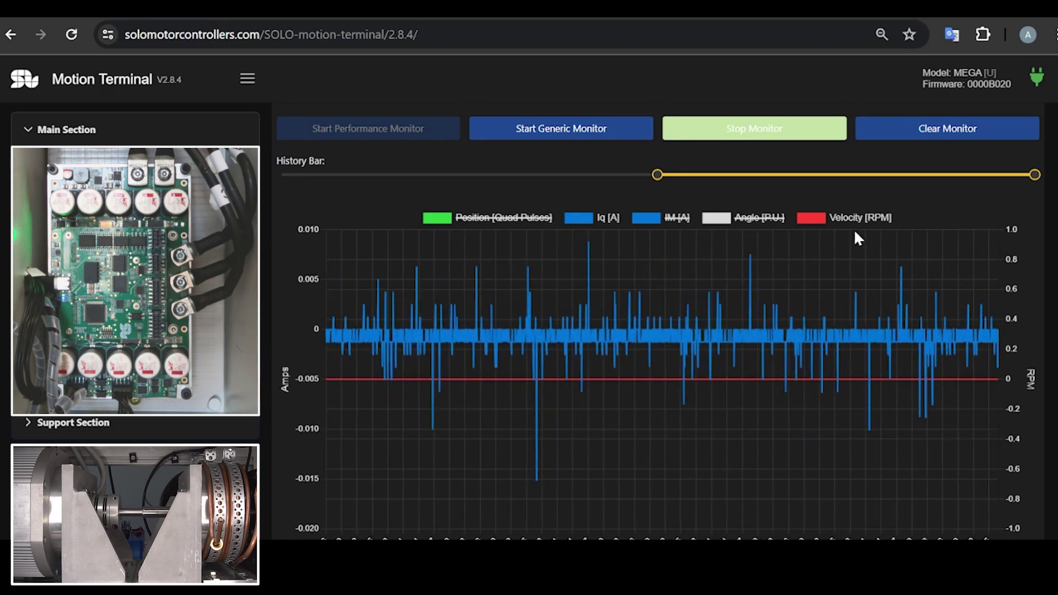
- Set the Speed Reference to 1000 RPM in the Controls section and send it to the controller
scroll(853, 210, "up", 1)
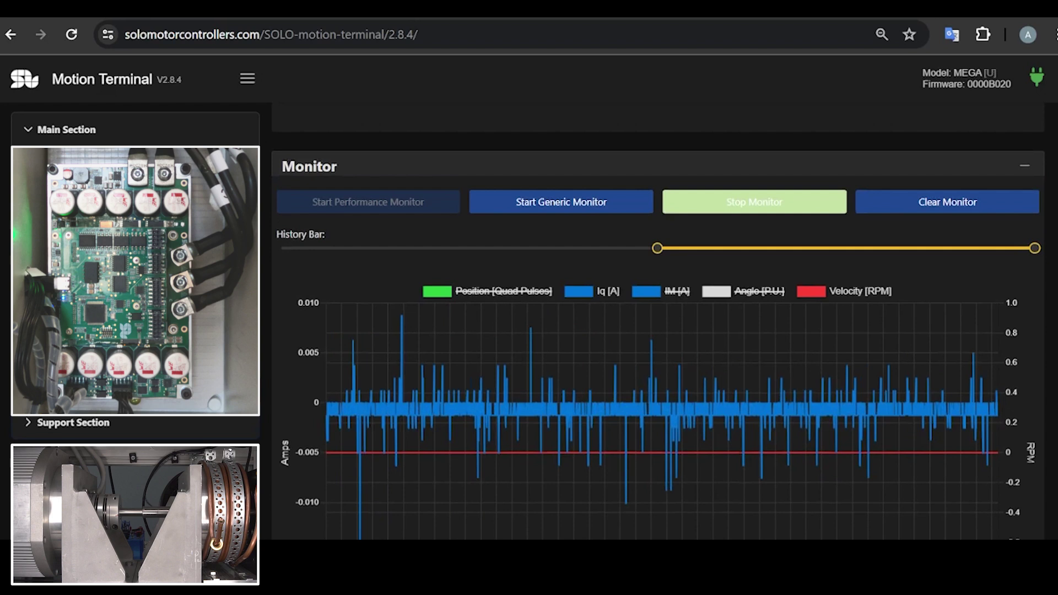
scroll(852, 210, "up", 10)
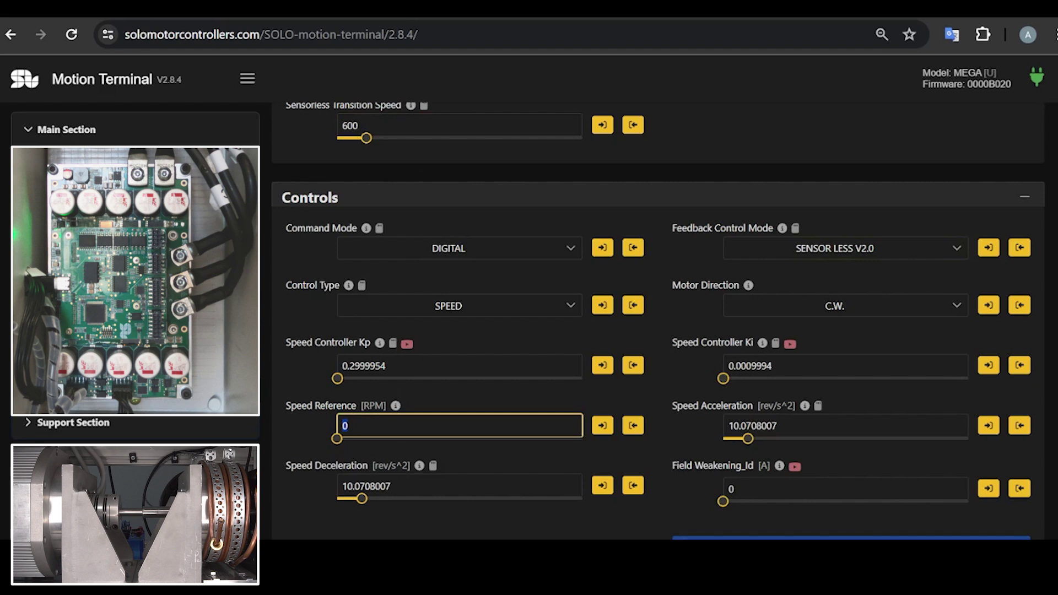
type("1000")
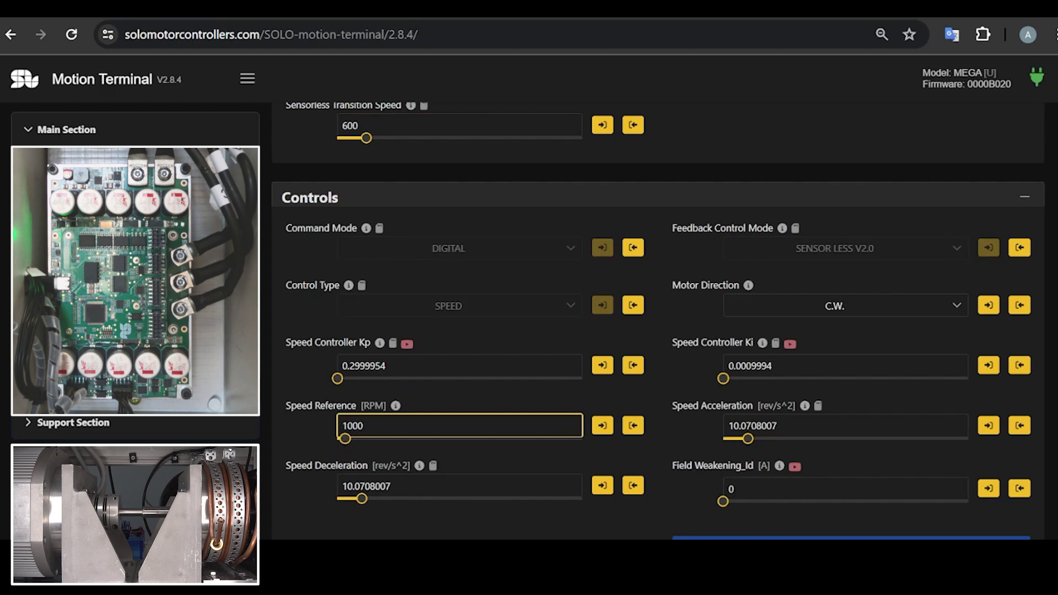
scroll(658, 321, "down", 1)
key("ctrl+a")
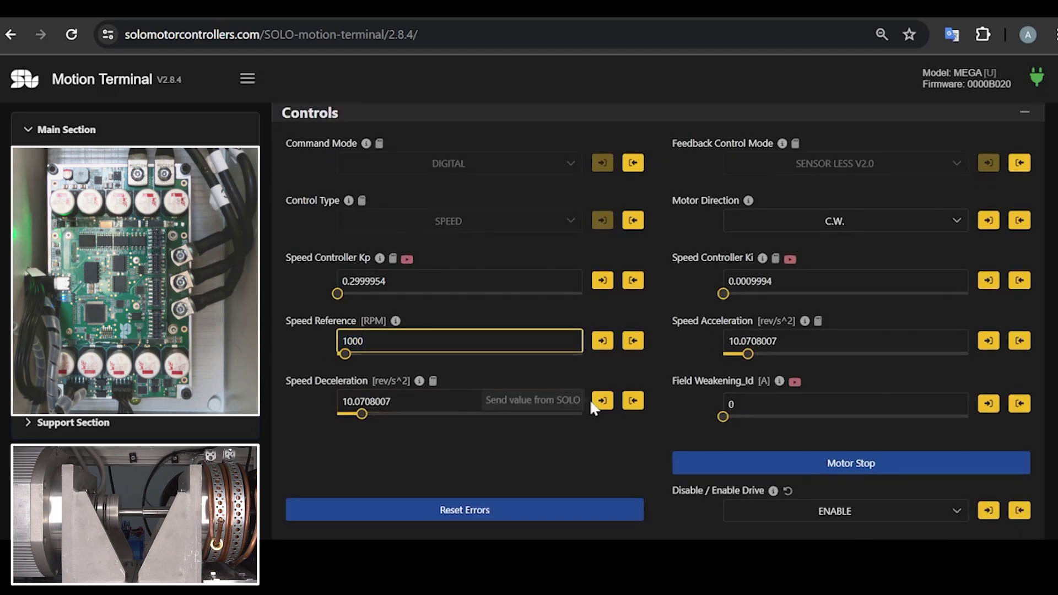
- Extend the monitor plot's history range to its full length and hide the Iq current trace, leaving only Velocity displayed
scroll(612, 379, "down", 5)
scroll(612, 379, "down", 4)
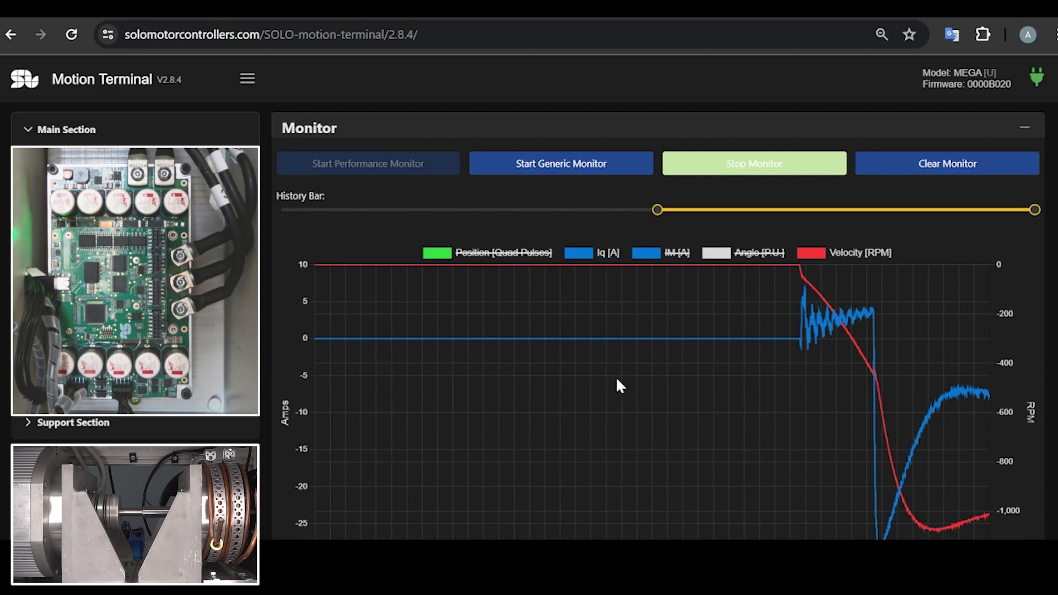
scroll(616, 376, "down", 1)
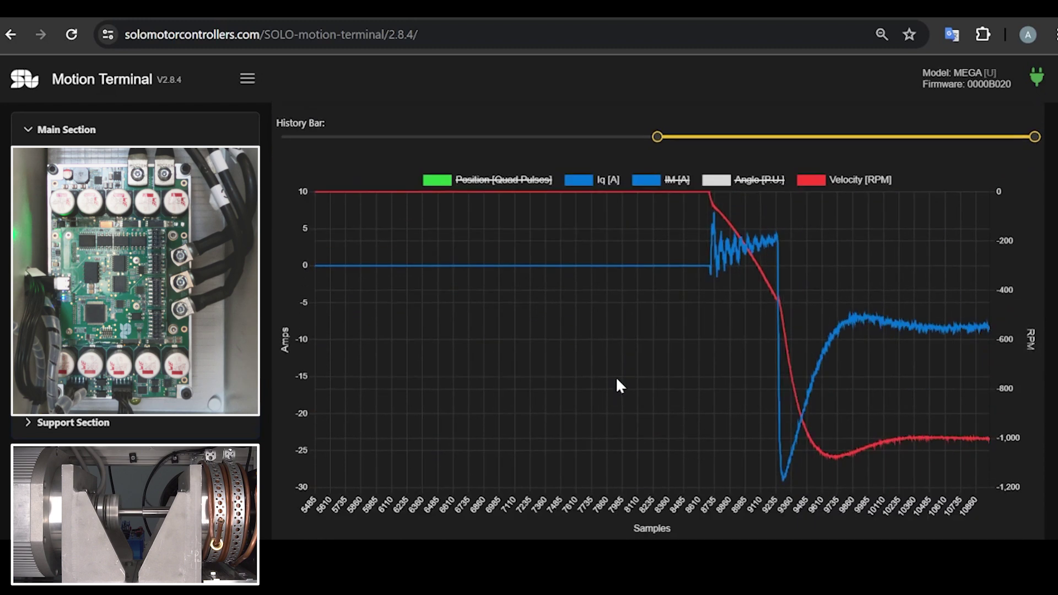
left_click_drag(657, 126, 287, 125)
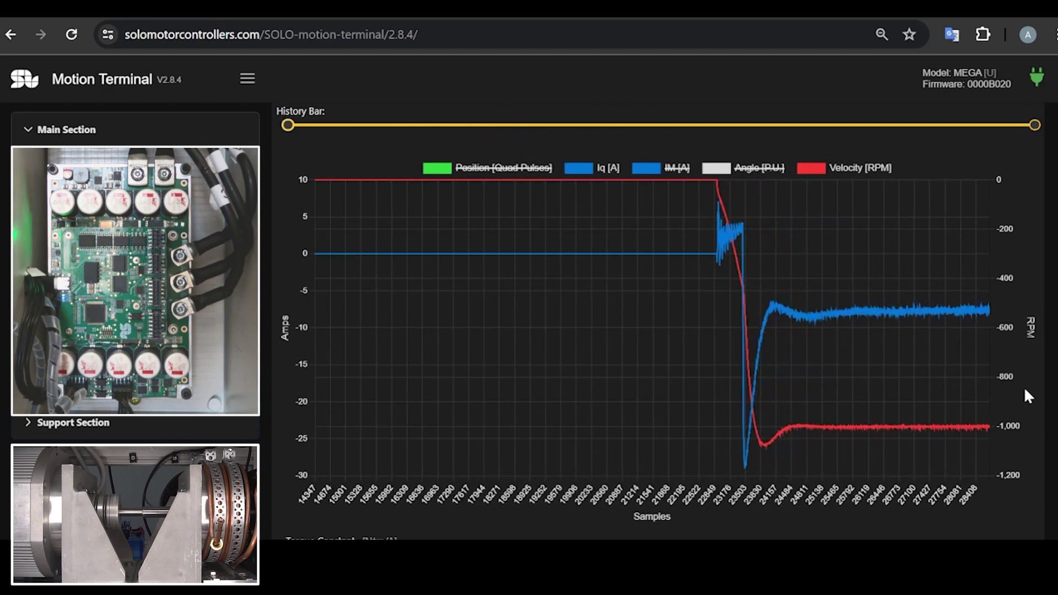
scroll(1024, 386, "up", 1)
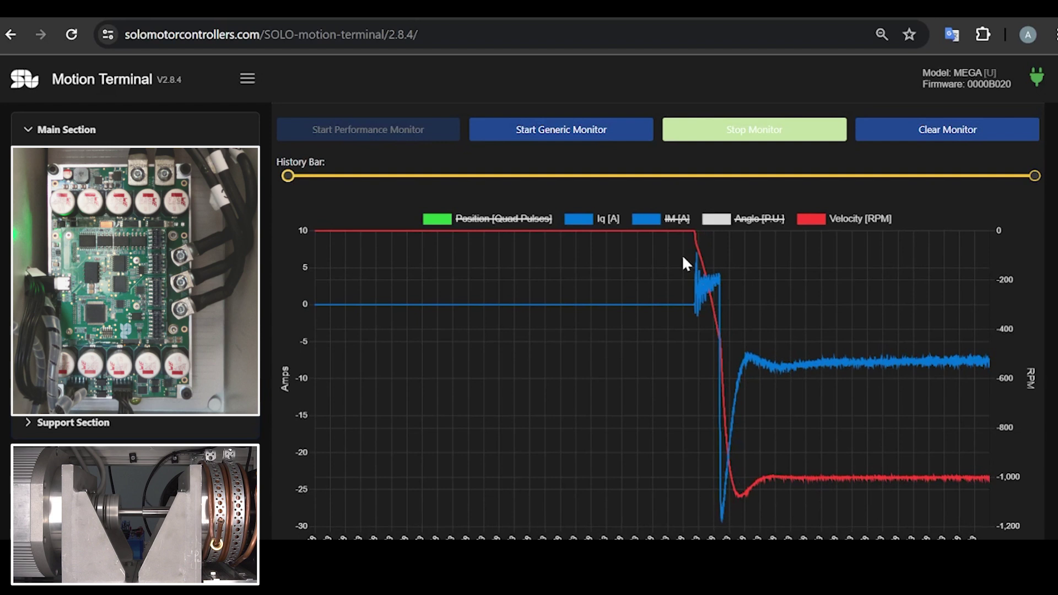
left_click(591, 217)
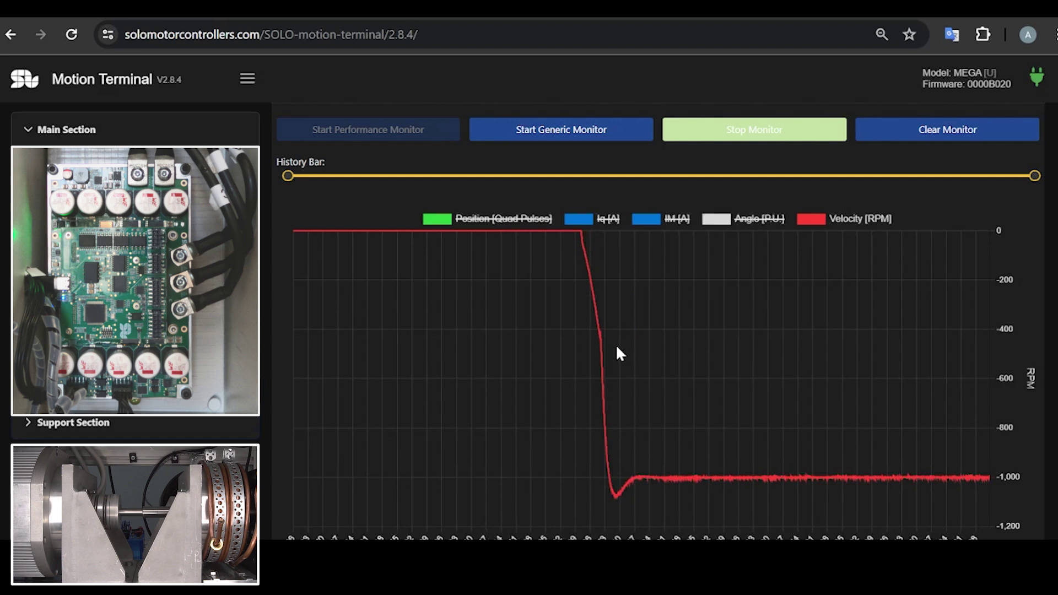
- Set the Speed Reference to 800 RPM and check the velocity response in the monitor plot
scroll(616, 343, "up", 8)
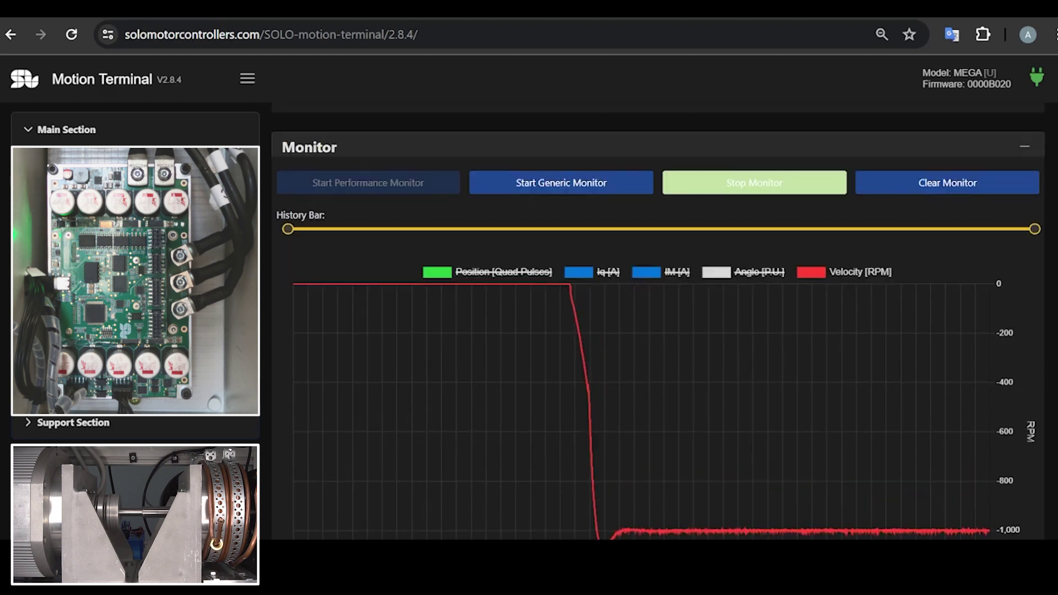
scroll(617, 343, "up", 3)
left_click(459, 254)
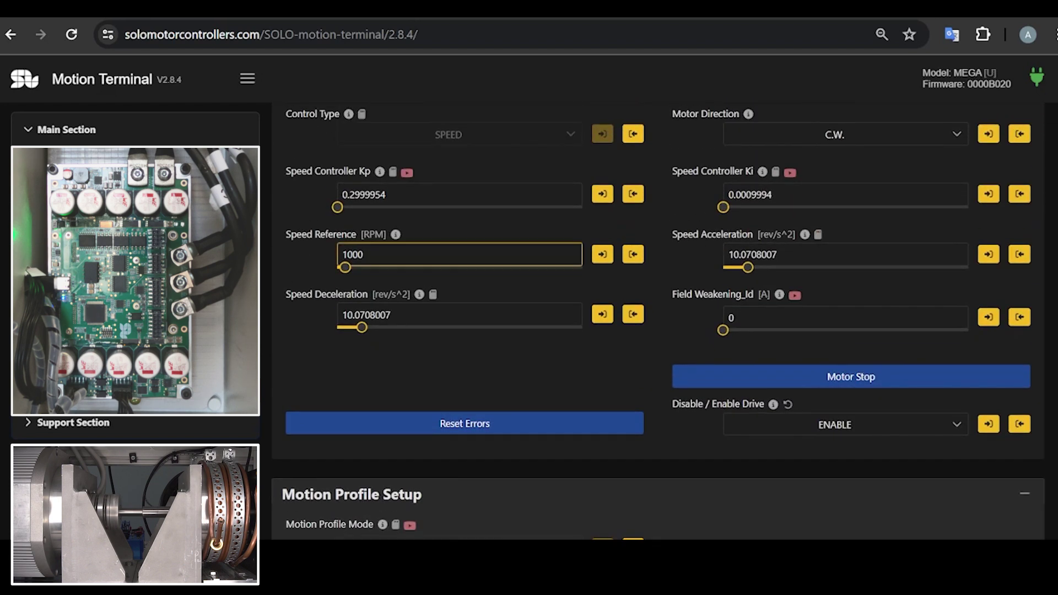
type("8")
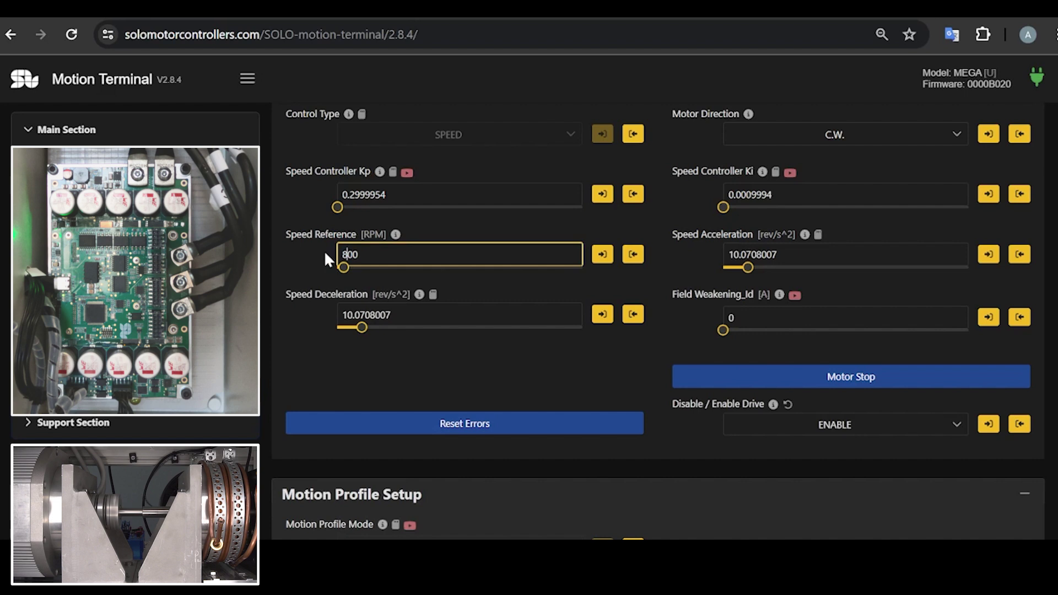
scroll(345, 260, "down", 2)
scroll(522, 298, "down", 10)
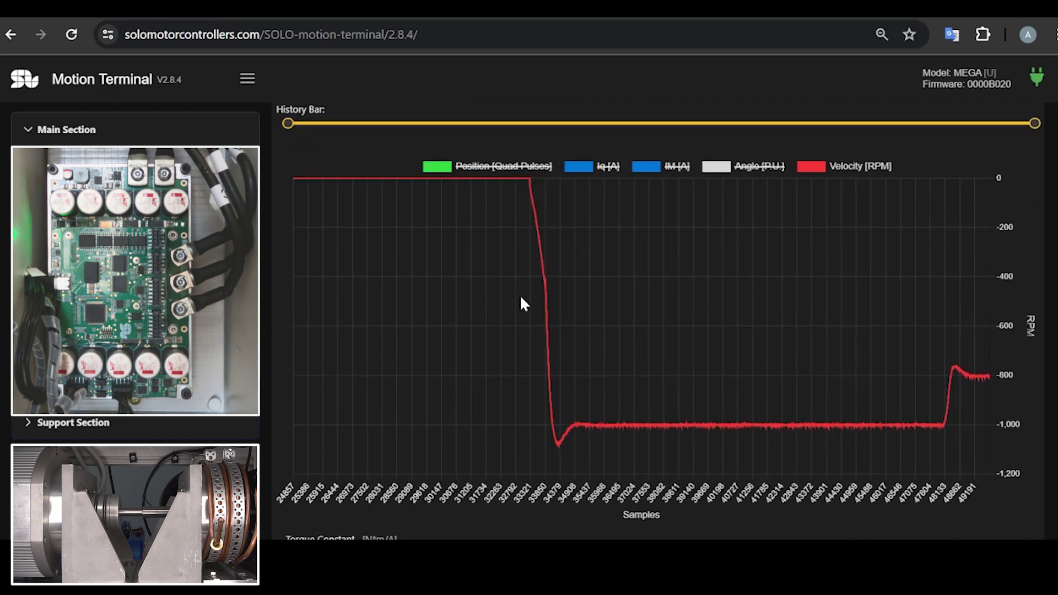
- Set the Speed Reference to 1200 RPM in the Controls section
scroll(520, 294, "up", 12)
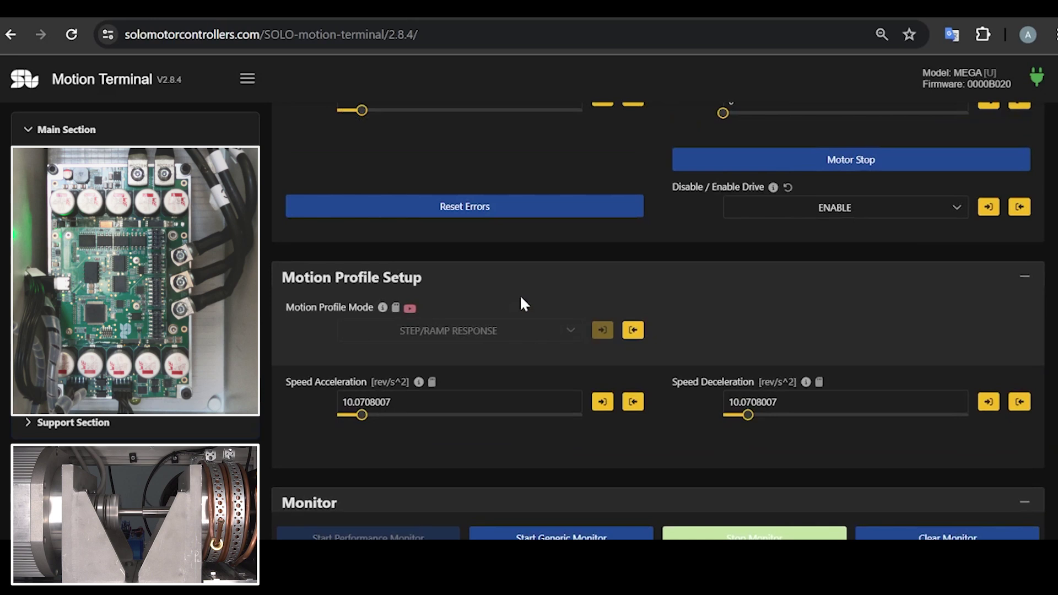
key("BackSpace")
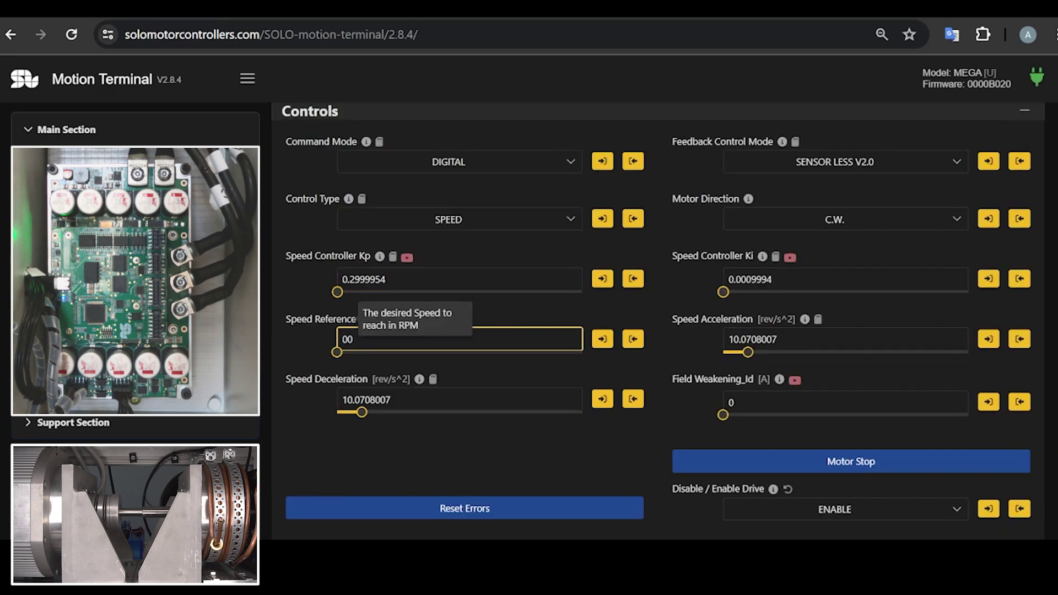
type("12")
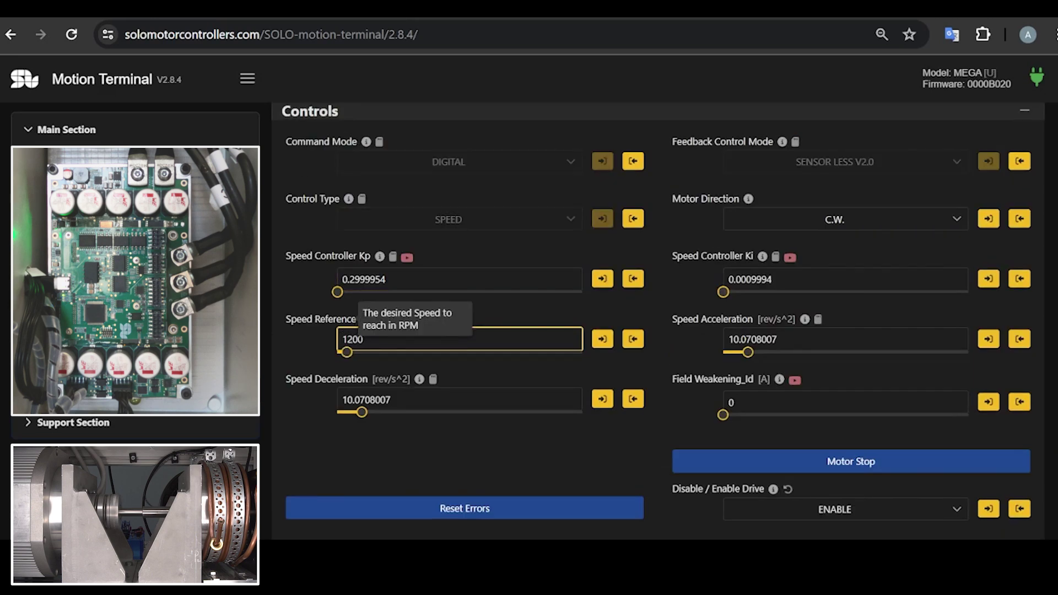
- Send the 1200 RPM speed reference to the controller and check the velocity response in the monitor plot
key("Return")
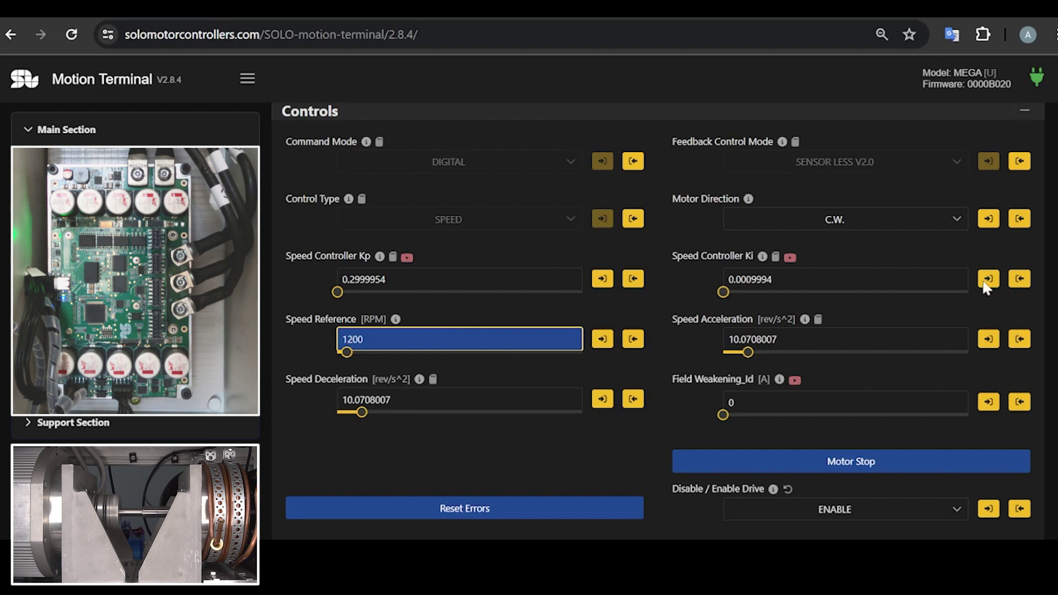
scroll(987, 287, "down", 8)
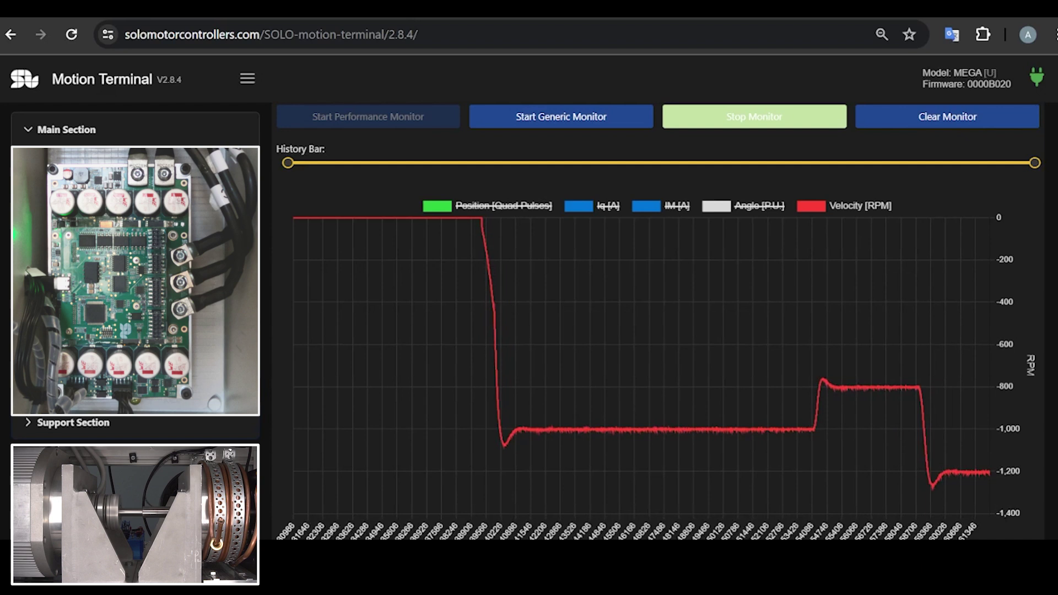
- Show the Iq current trace alongside Velocity and narrow the monitor plot's history range to about its latest quarter
left_click(586, 209)
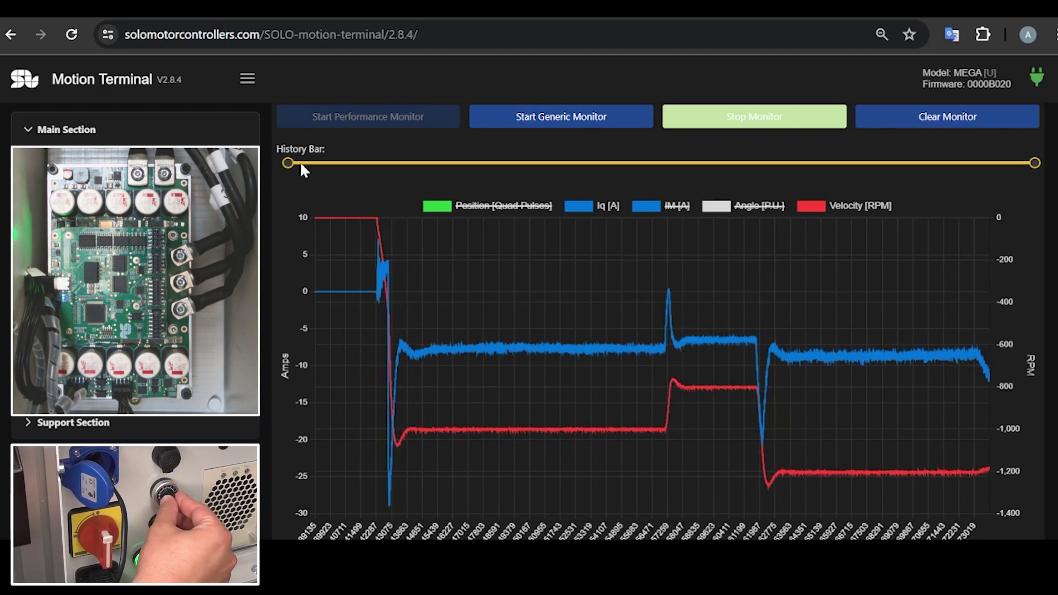
left_click_drag(302, 167, 839, 188)
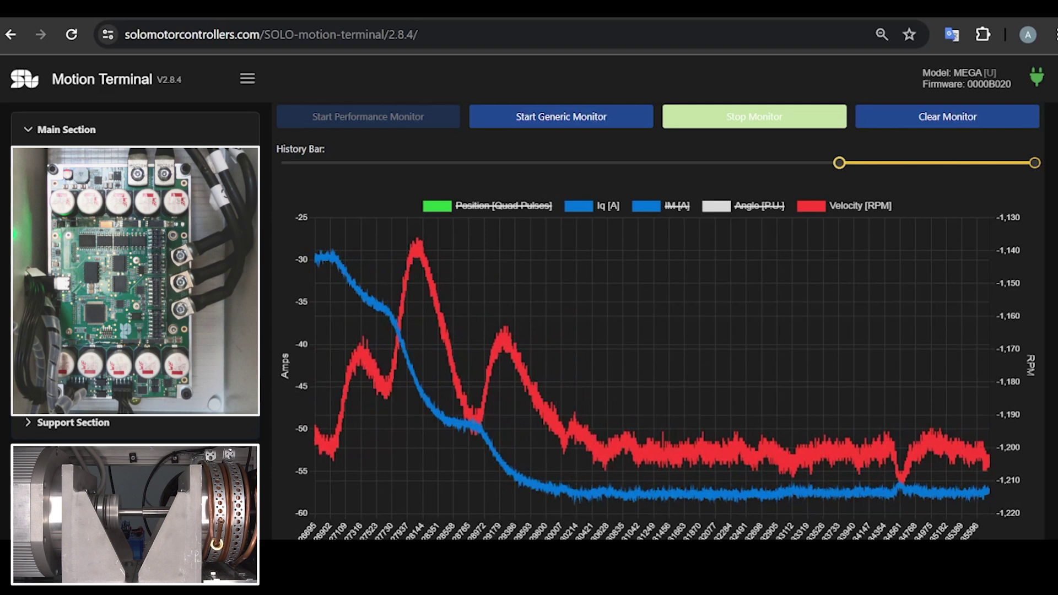
- Stop the motor from the Controls section and check how Velocity and Iq respond in the monitor plot
scroll(1004, 311, "up", 10)
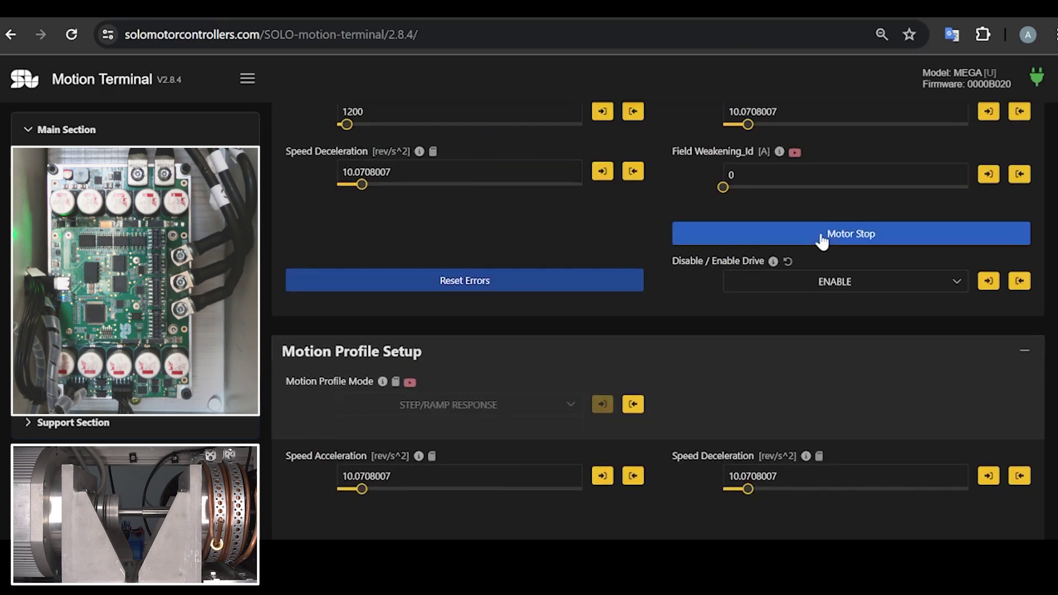
left_click(822, 237)
scroll(822, 241, "down", 10)
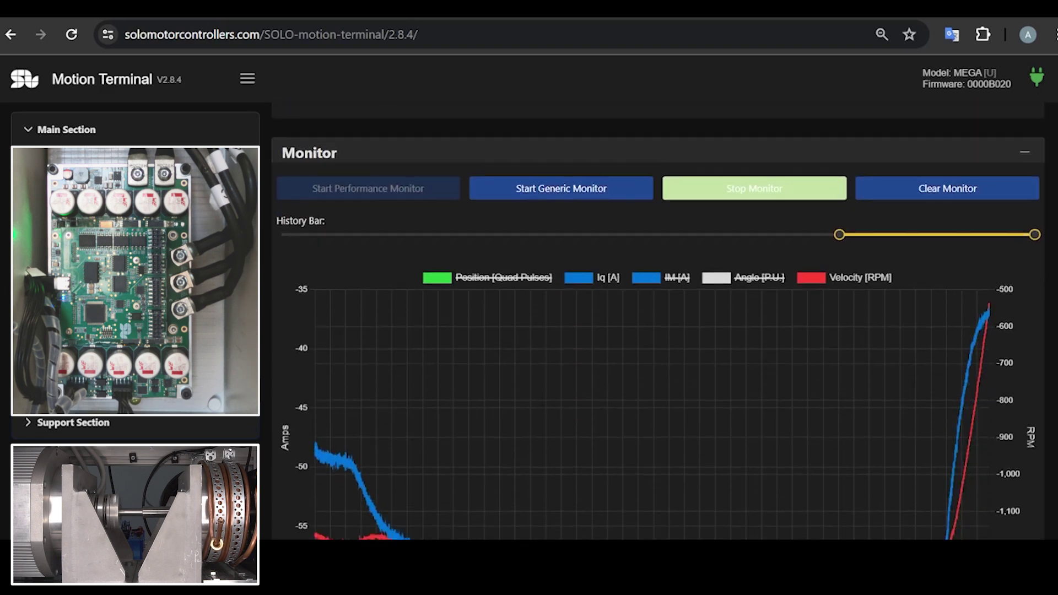
scroll(658, 325, "down", 1)
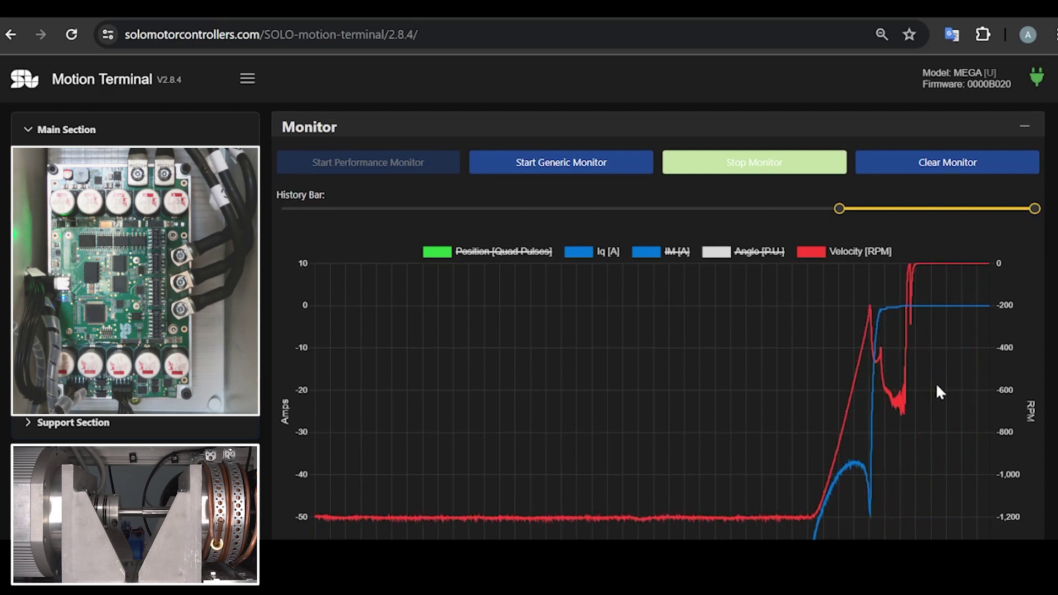
- Clear the monitor plot and set the Speed Reference to 1000 RPM in the Controls section
left_click(949, 162)
scroll(949, 172, "up", 10)
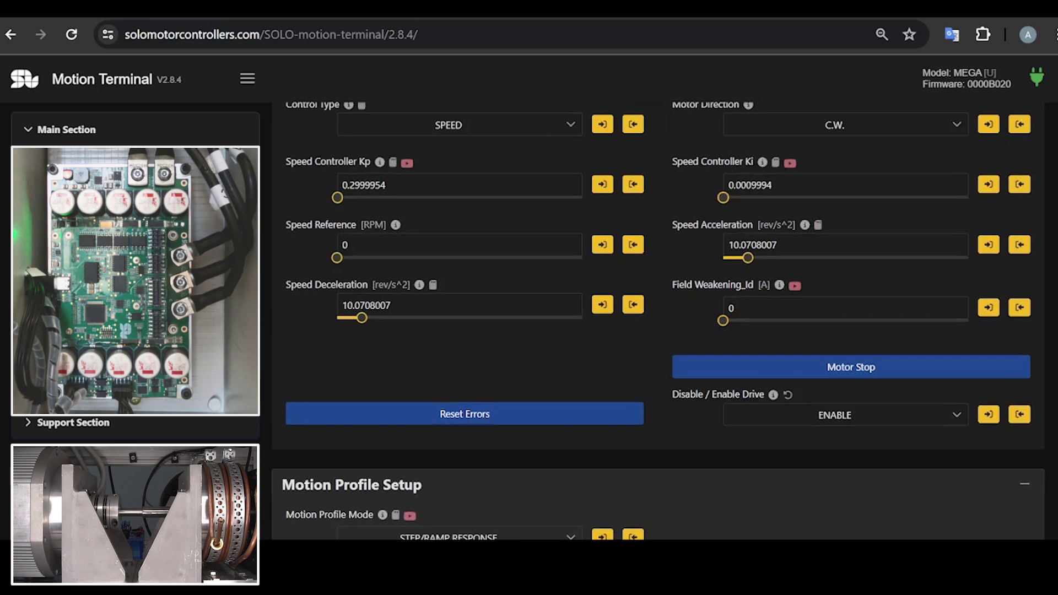
scroll(658, 321, "up", 3)
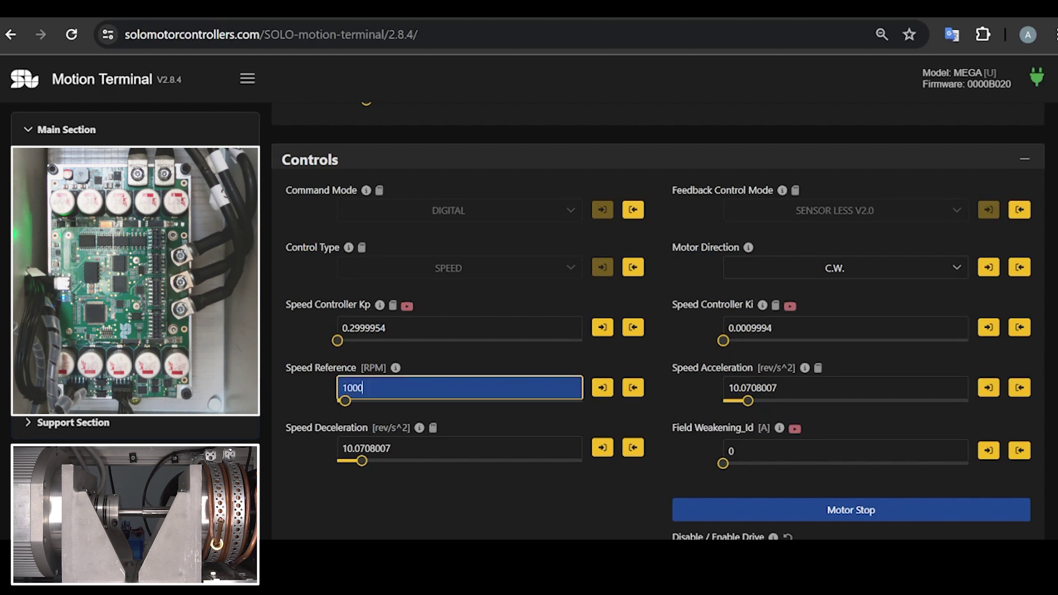
type("1000")
scroll(607, 370, "up", 2)
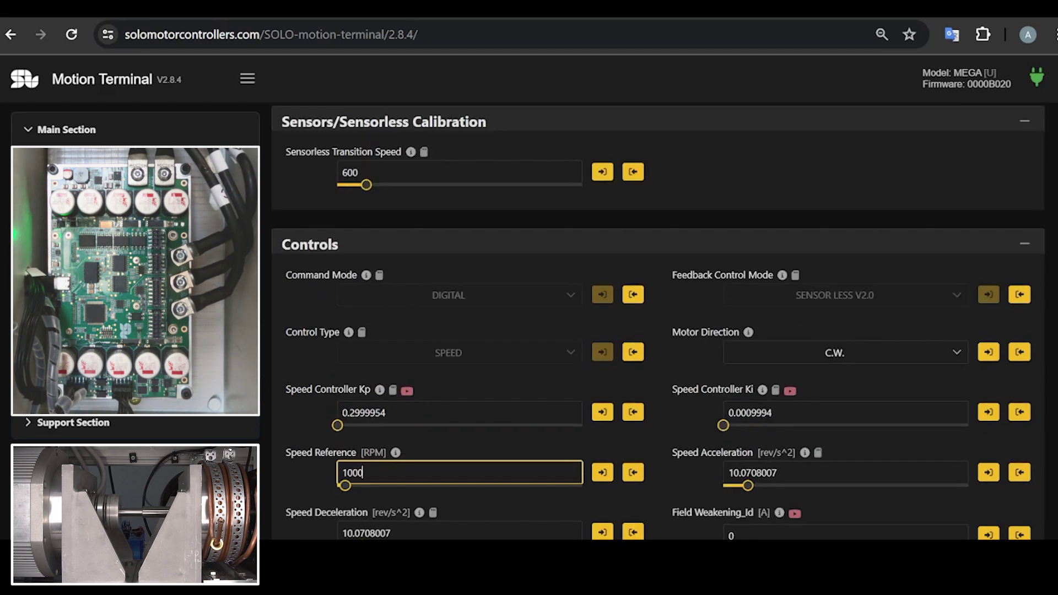
scroll(607, 370, "down", 2)
- Widen the monitor plot's history range to about its latest half to examine the Velocity and Iq response at 1000 RPM
scroll(430, 438, "down", 10)
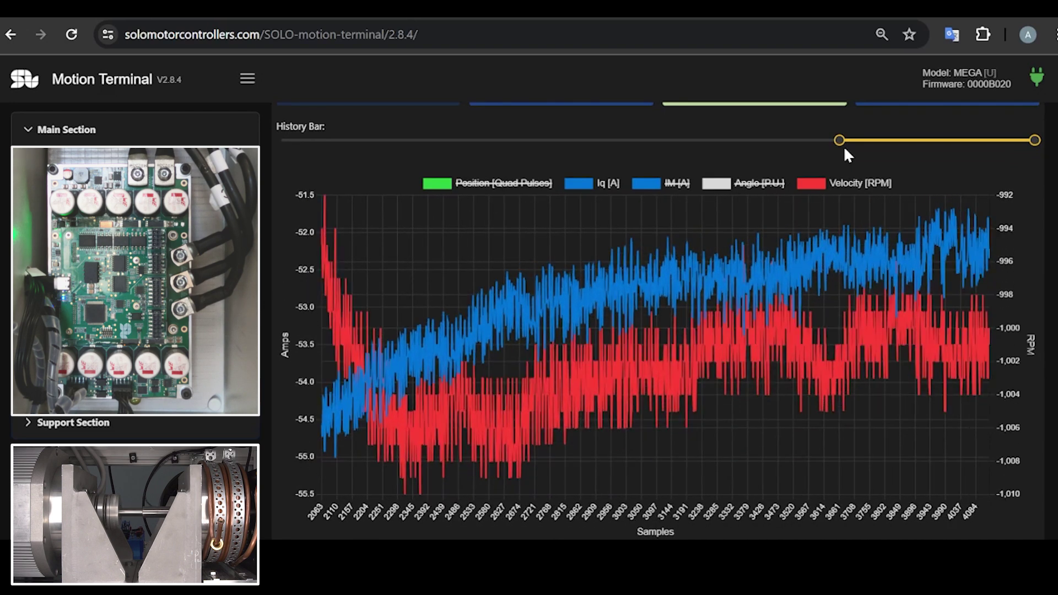
left_click_drag(839, 137, 655, 140)
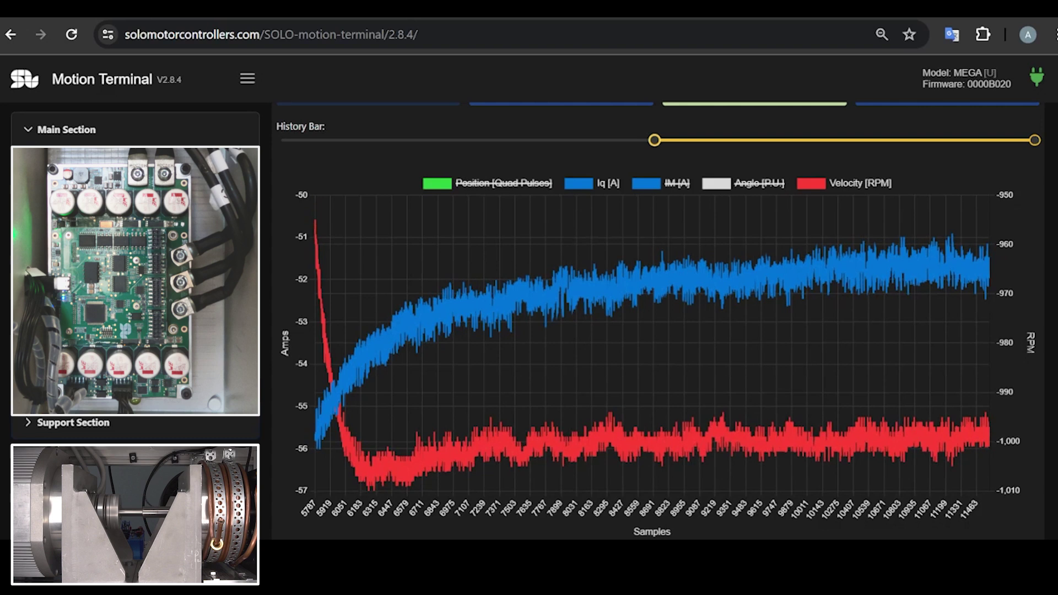
- Stop the motor and set the Speed Reference to 1000 RPM again to restart it
scroll(991, 324, "up", 15)
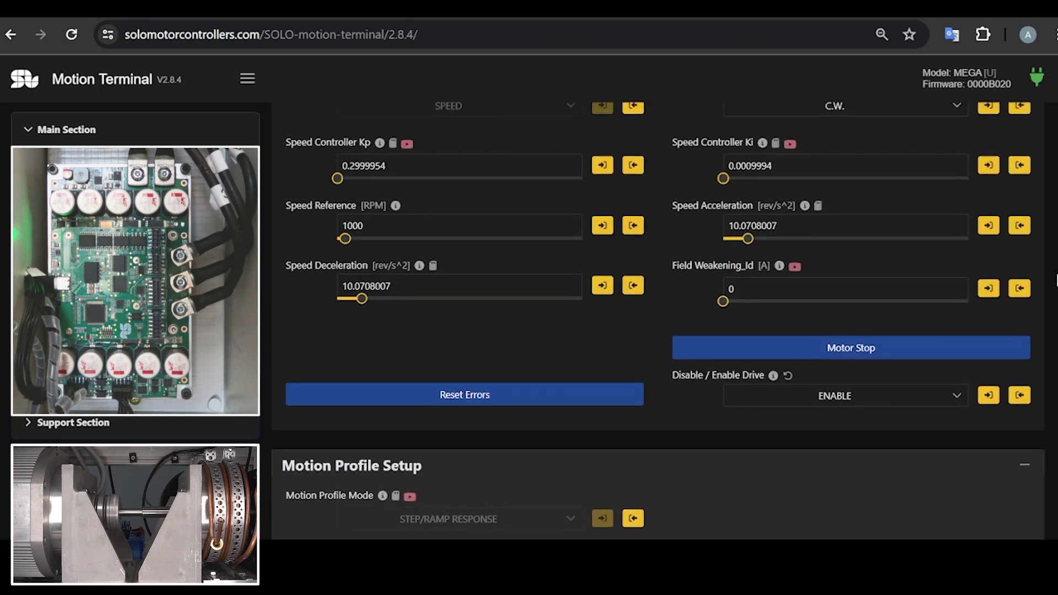
left_click(894, 441)
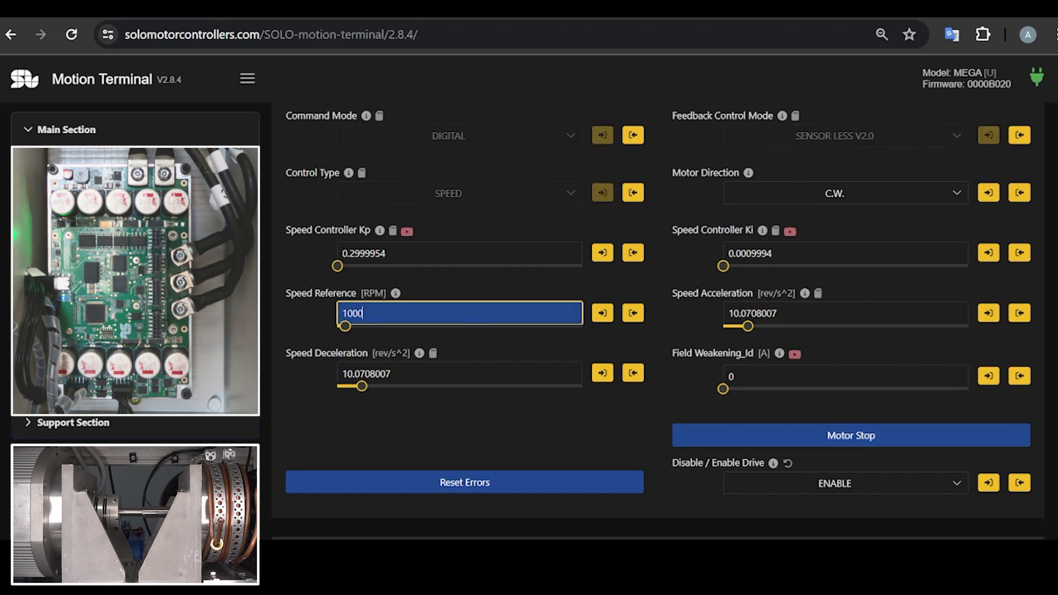
- Narrow the monitor plot's history range slightly to examine how Velocity and Iq respond to the load change at 1000 RPM
scroll(658, 324, "down", 10)
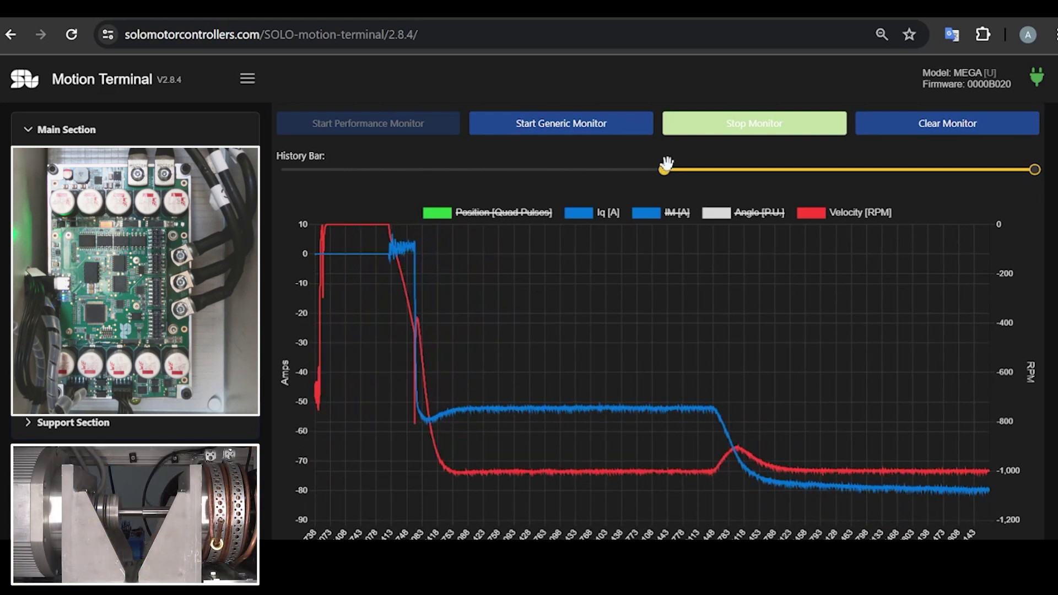
left_click_drag(703, 167, 711, 169)
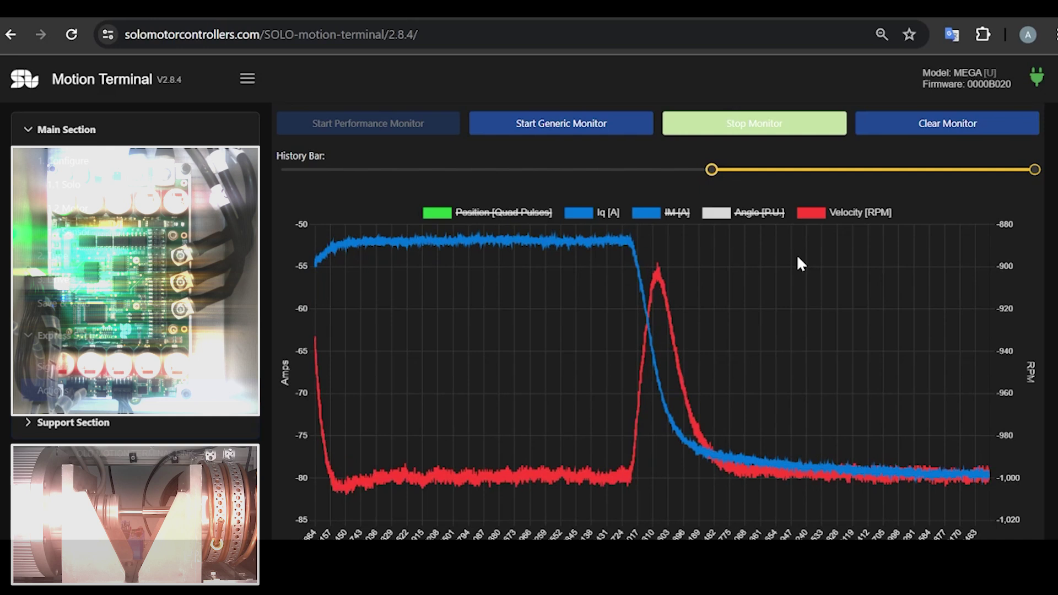